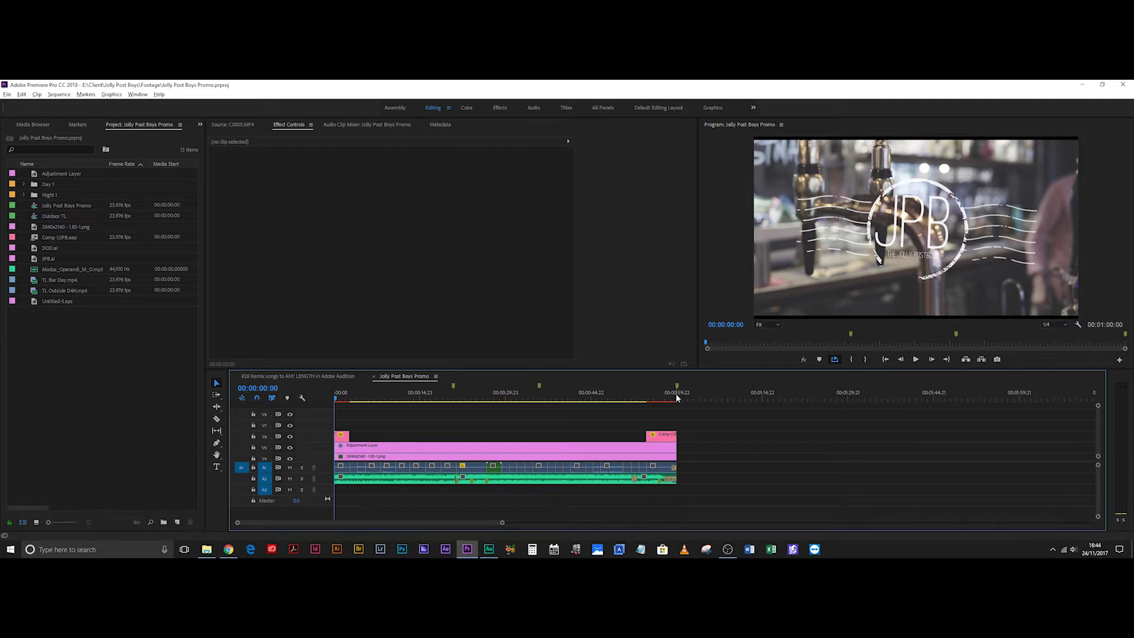
Mark the one-minute point in the edit and switch to the YouTube Audio Library in Chrome.
{"action": "left_click", "coordinate": [678, 399]}
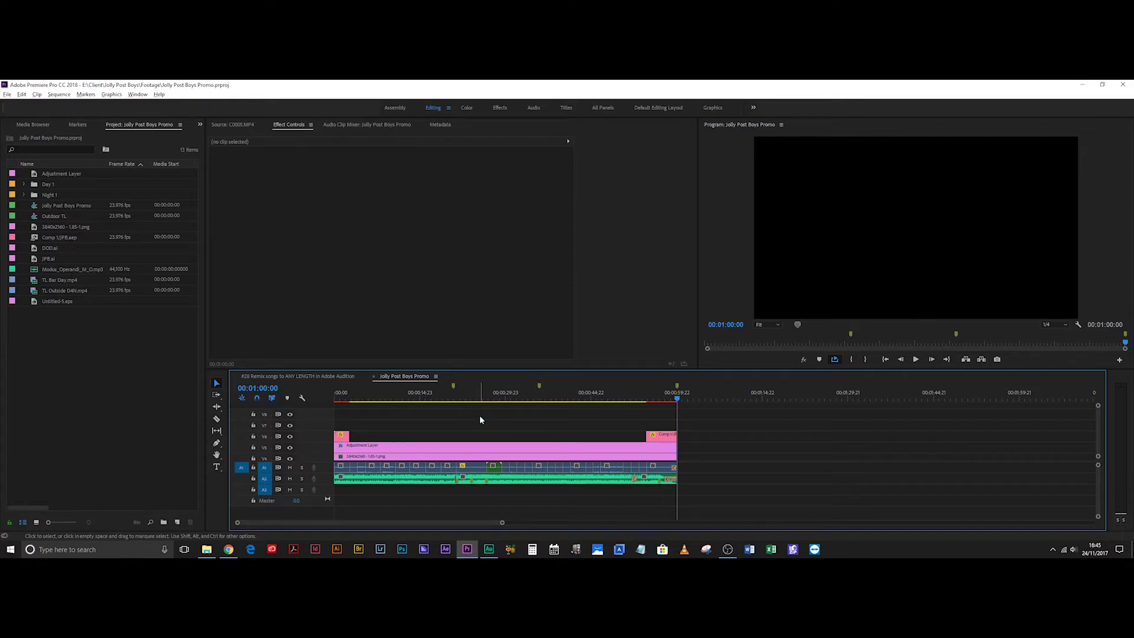
{"action": "key", "text": "alt+Tab"}
{"action": "key", "text": "alt+Tab"}
{"action": "key", "text": "alt+Tab"}
{"action": "key", "text": "alt+Tab"}
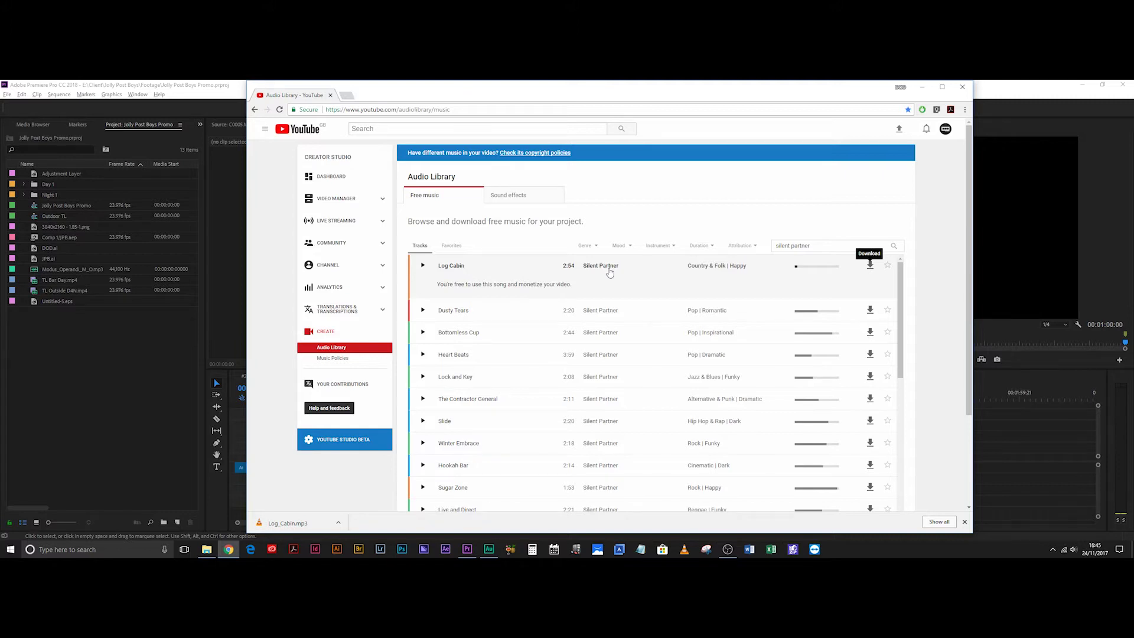
Download the Log Cabin track and drag Log_Cabin (1).mp3 from the Downloads folder into the project.
{"action": "left_click", "coordinate": [871, 265]}
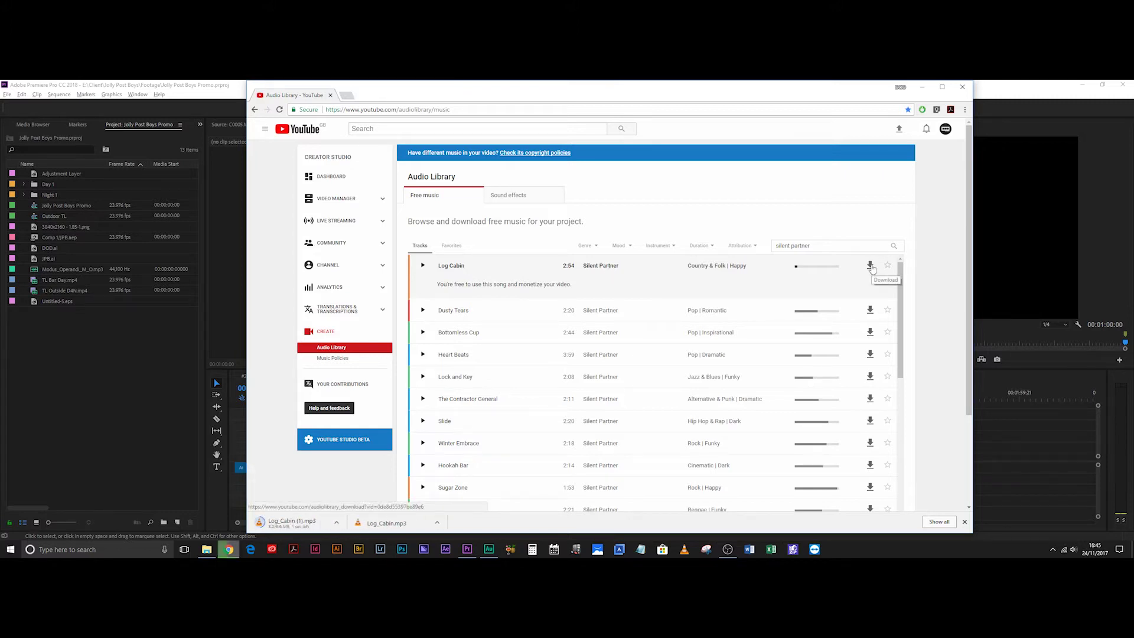
{"action": "left_click", "coordinate": [339, 523]}
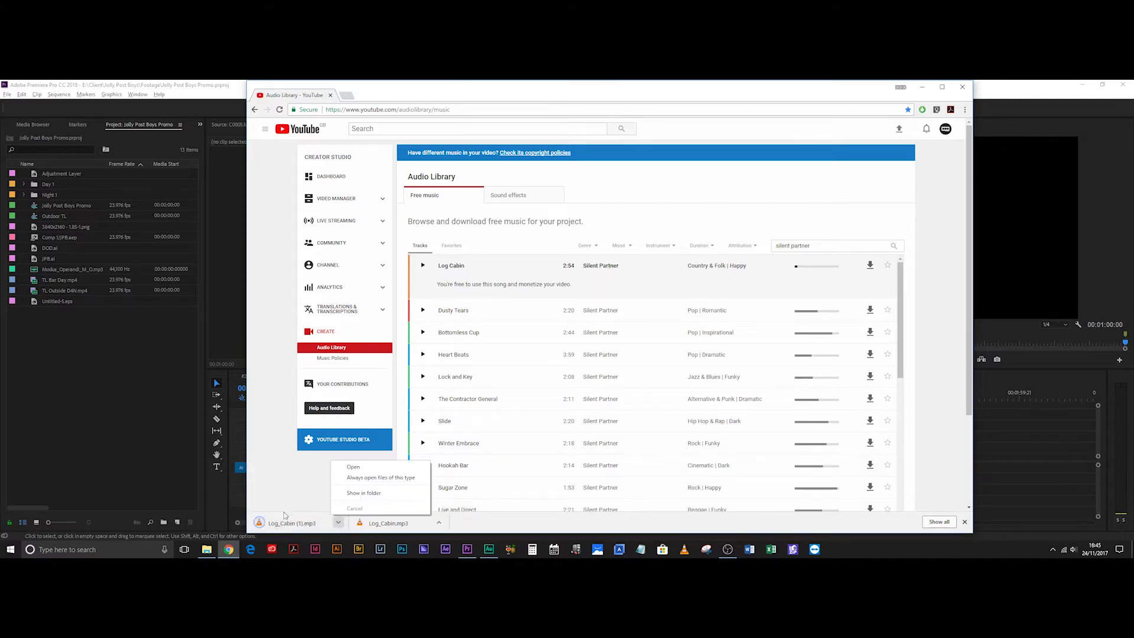
{"action": "left_click", "coordinate": [370, 498]}
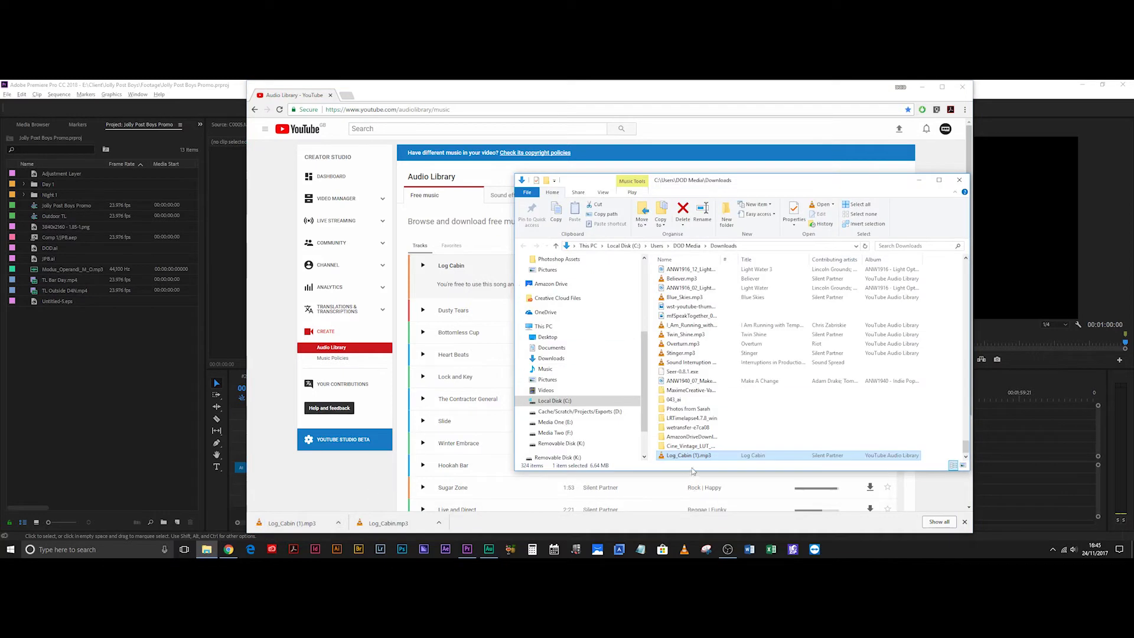
{"action": "left_click_drag", "start_coordinate": [691, 455], "coordinate": [127, 406]}
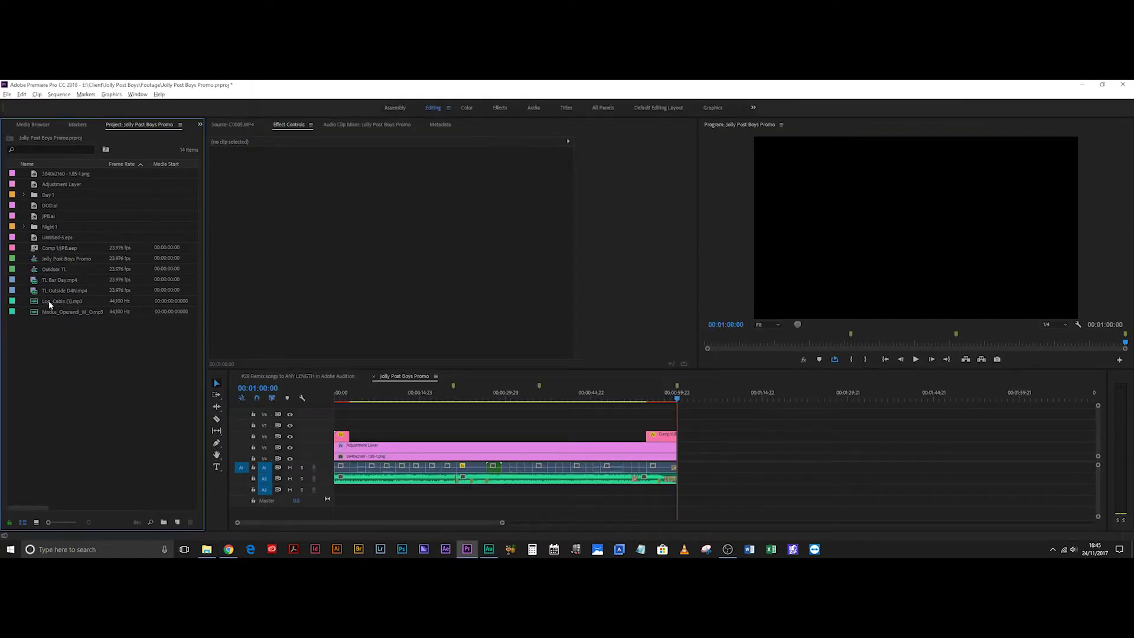
Place Log_Cabin (1).mp3 on audio track A3 and send that clip to Adobe Audition.
{"action": "mouse_move", "coordinate": [48, 301]}
{"action": "left_mouse_down"}
{"action": "mouse_move", "coordinate": [214, 378]}
{"action": "mouse_move", "coordinate": [338, 493]}
{"action": "left_mouse_up"}
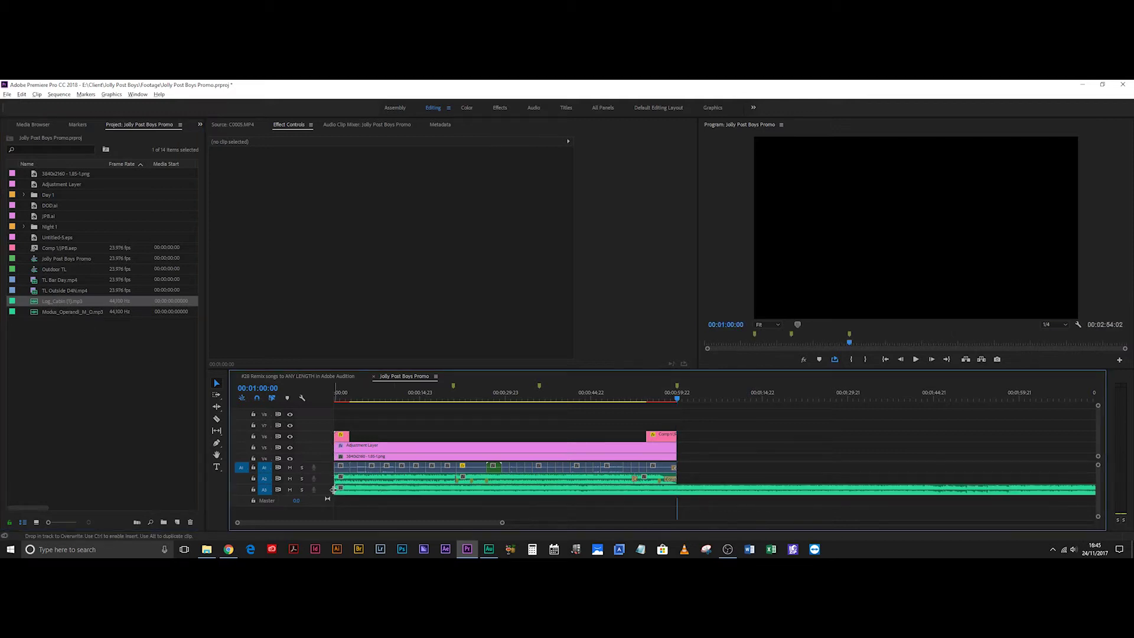
{"action": "key", "text": "minus"}
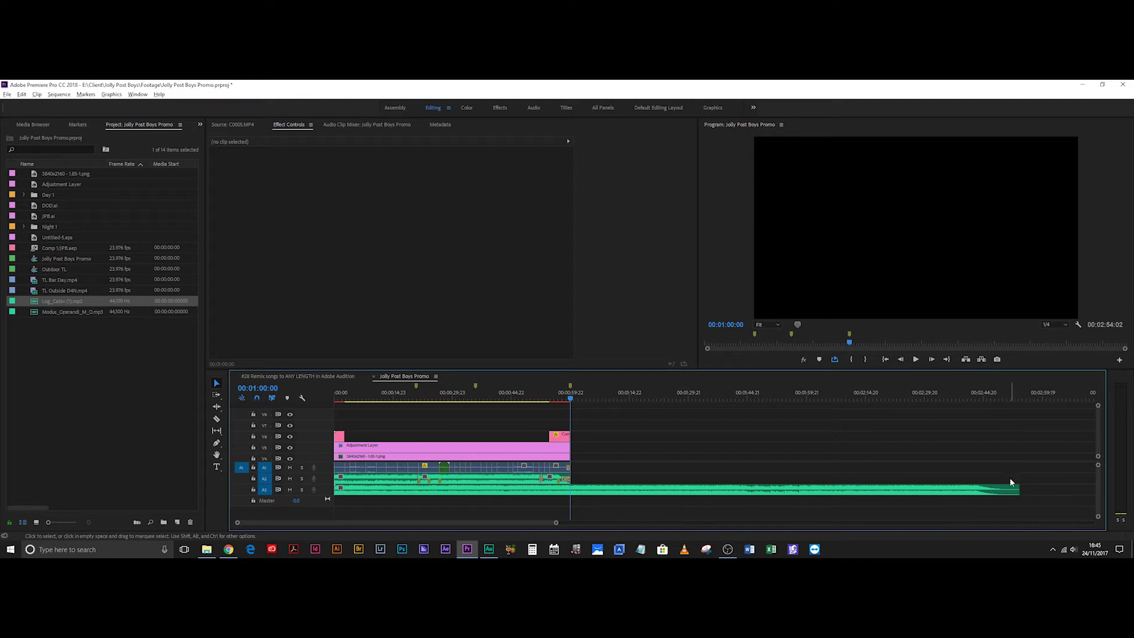
{"action": "left_click", "coordinate": [371, 394]}
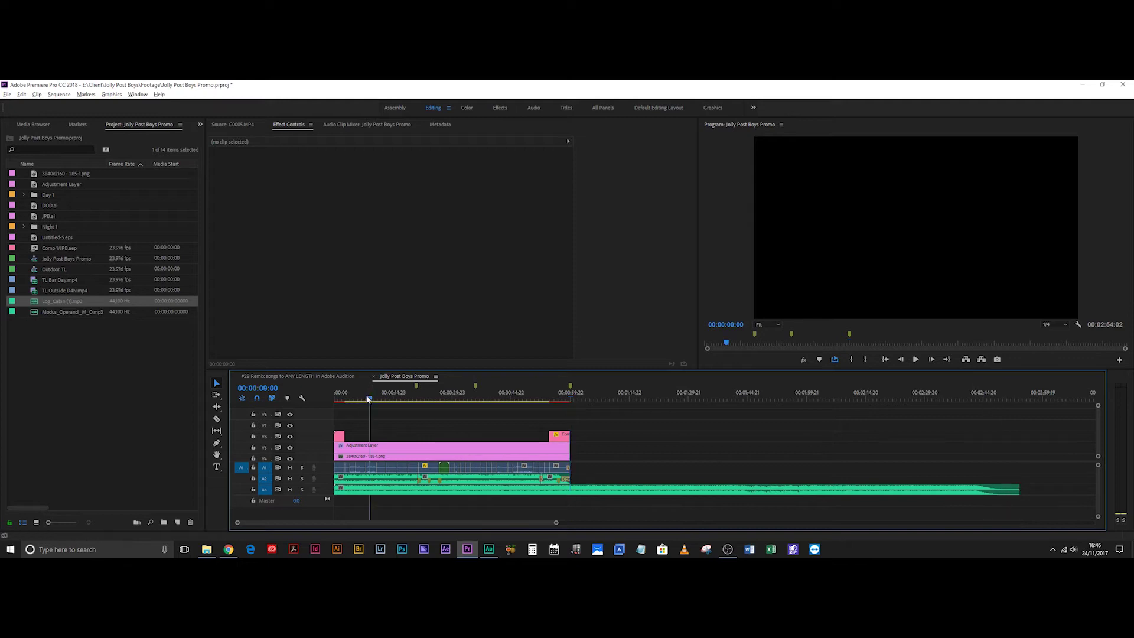
{"action": "key", "text": "Home"}
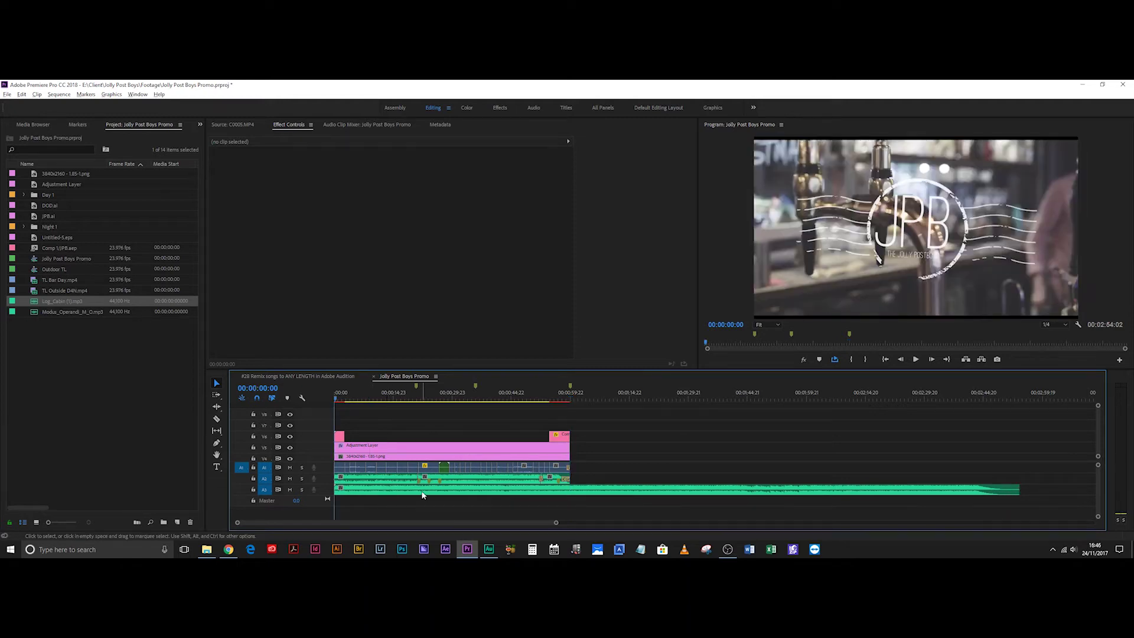
{"action": "right_click", "coordinate": [399, 489]}
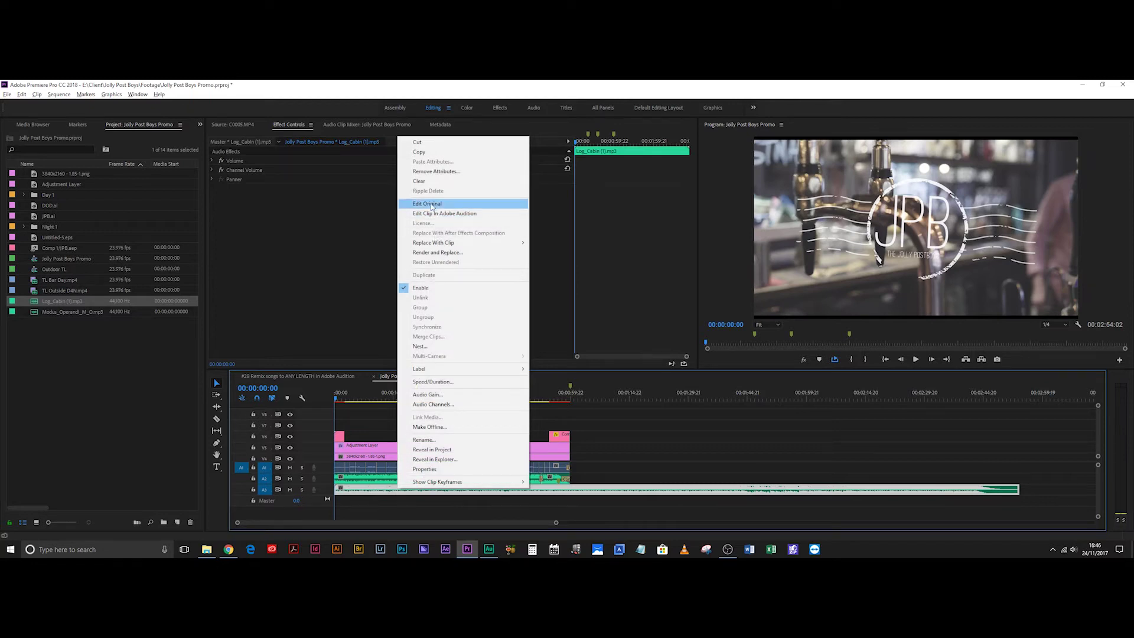
{"action": "left_click", "coordinate": [450, 214]}
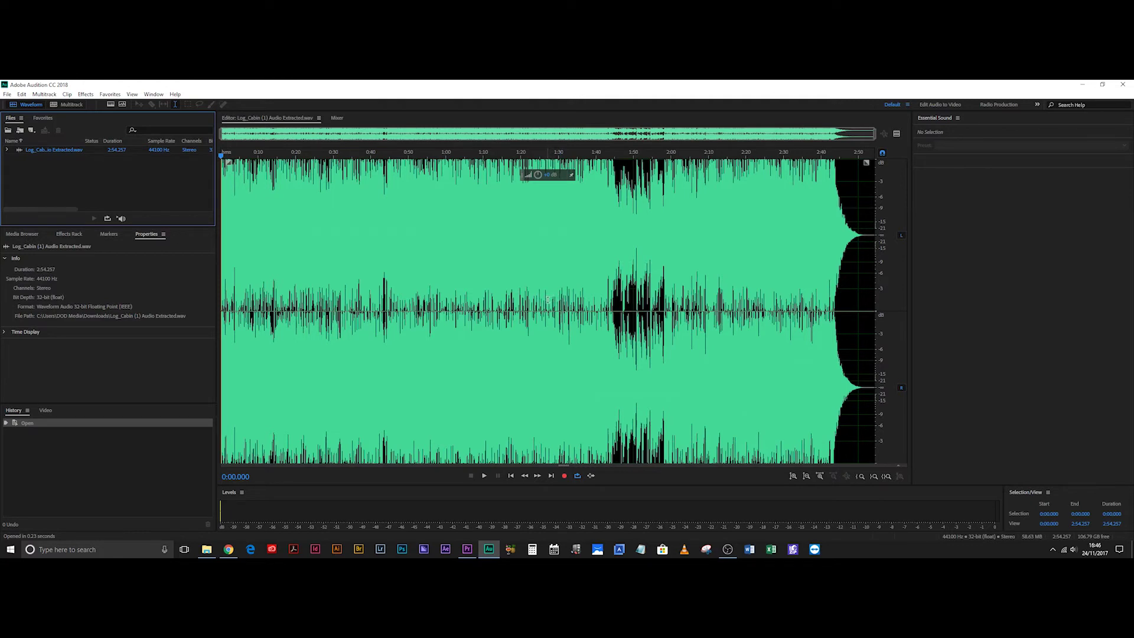
Create a new multitrack session named 'Jolly P boys Remix to Ignition' with default settings.
{"action": "left_click", "coordinate": [7, 94]}
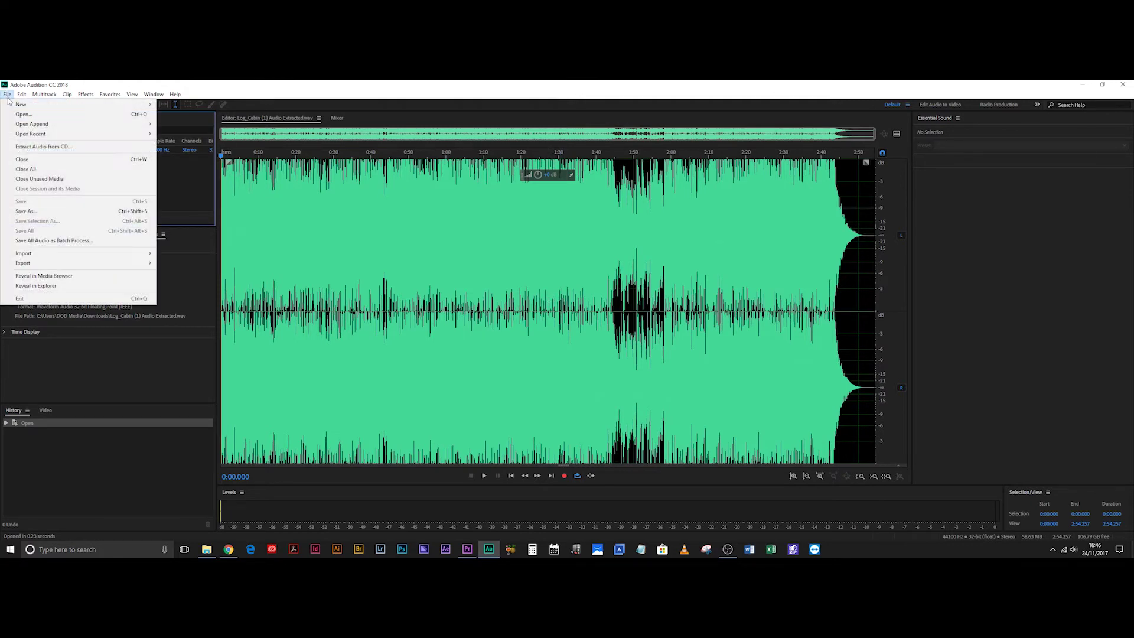
{"action": "mouse_move", "coordinate": [42, 95]}
{"action": "mouse_move", "coordinate": [8, 94]}
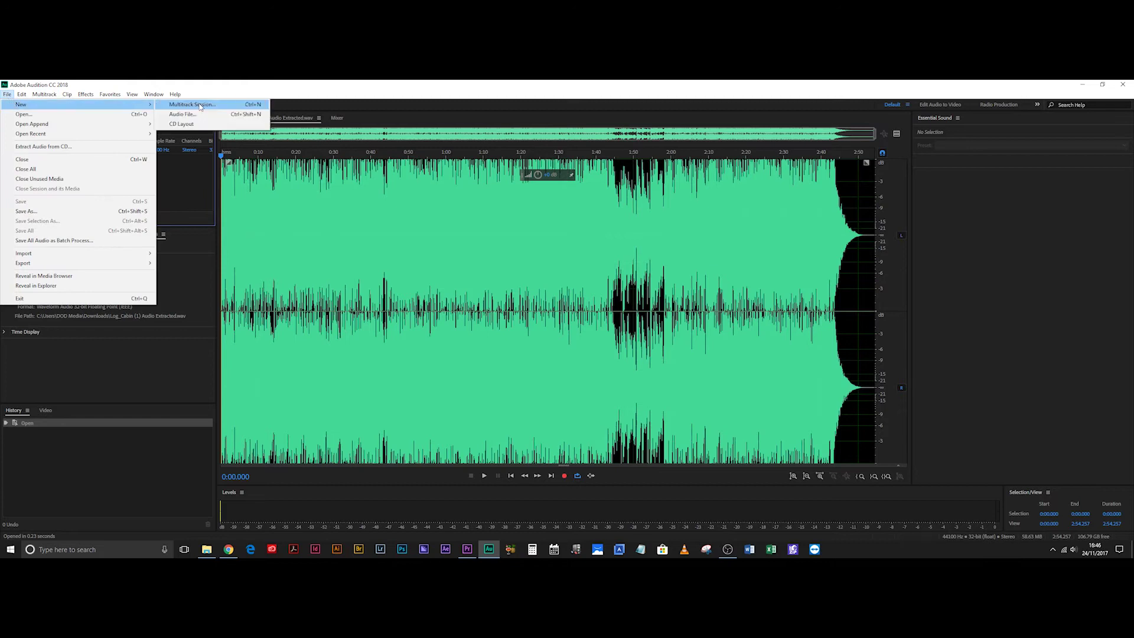
{"action": "left_click", "coordinate": [195, 104]}
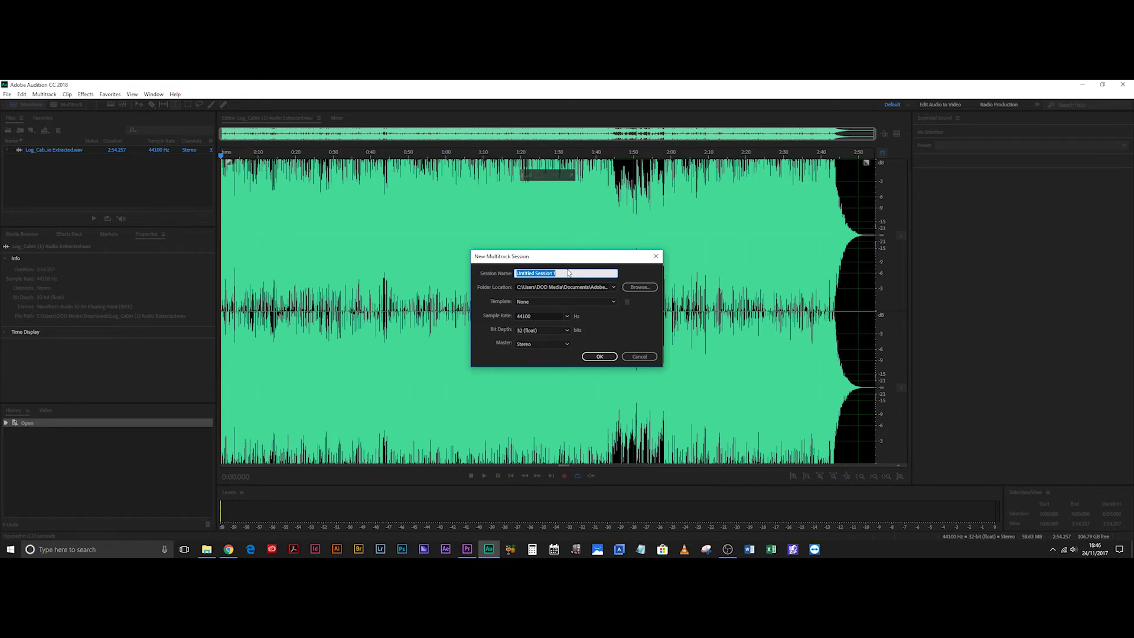
{"action": "type", "text": "Lo"}
{"action": "type", "text": "lly P boys"}
{"action": "type", "text": " R"}
{"action": "type", "text": "emix to"}
{"action": "type", "text": " Ignition"}
{"action": "left_click", "coordinate": [601, 357]}
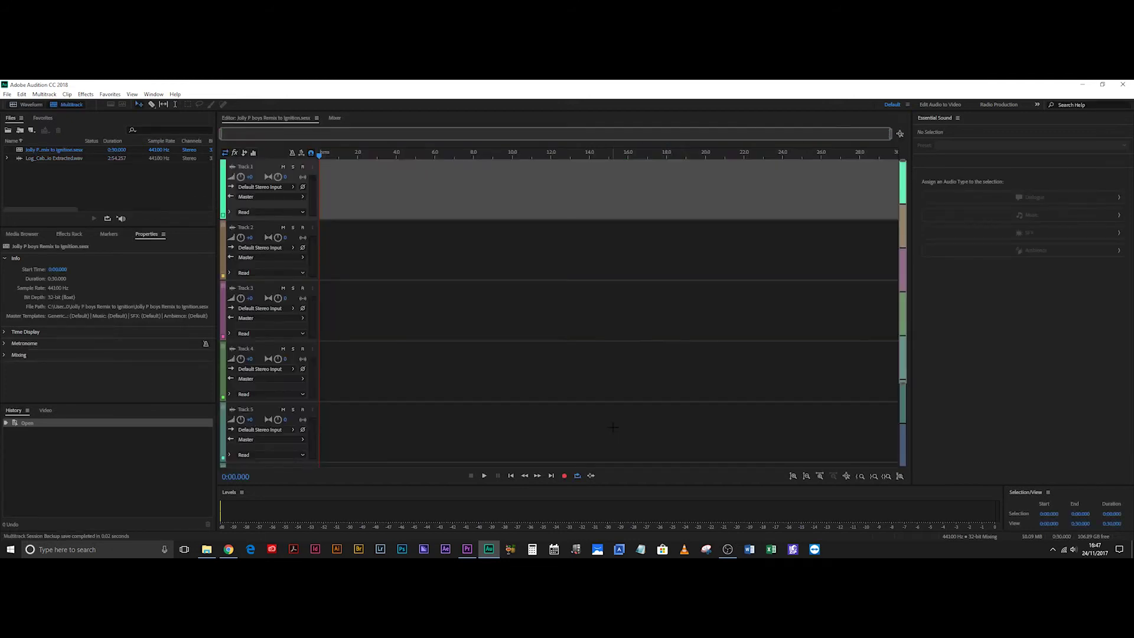
Put the extracted Log Cabin audio on Track 1, enable Remix and set a 1:00.000 target duration.
{"action": "left_click", "coordinate": [41, 161]}
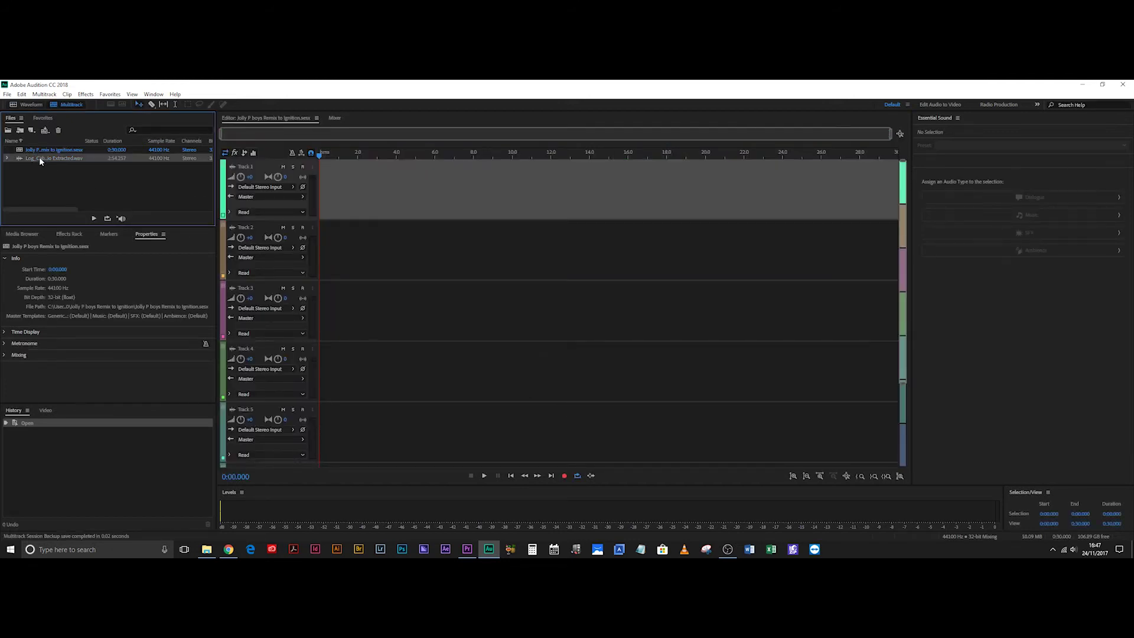
{"action": "left_click_drag", "start_coordinate": [31, 159], "coordinate": [264, 192]}
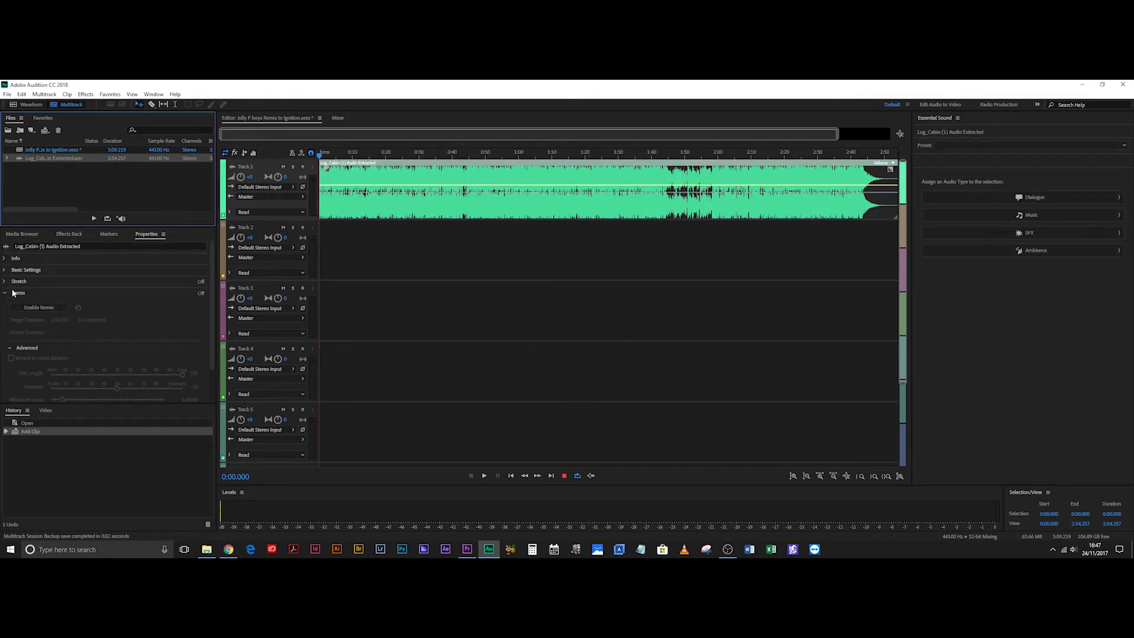
{"action": "left_click", "coordinate": [37, 306]}
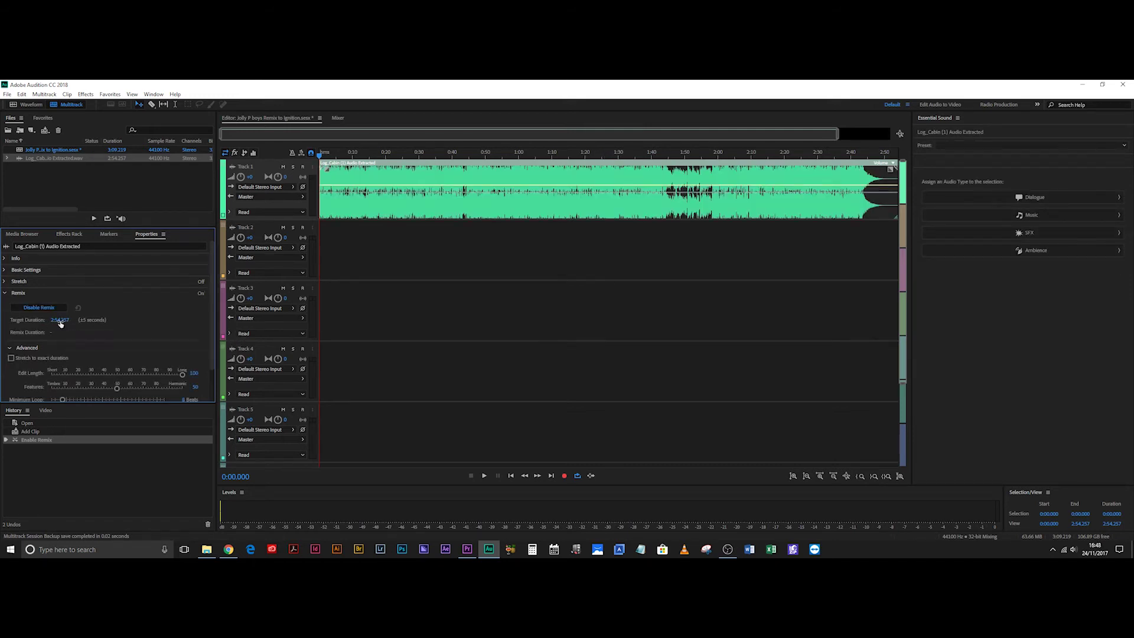
{"action": "left_click_drag", "start_coordinate": [59, 323], "coordinate": [150, 283]}
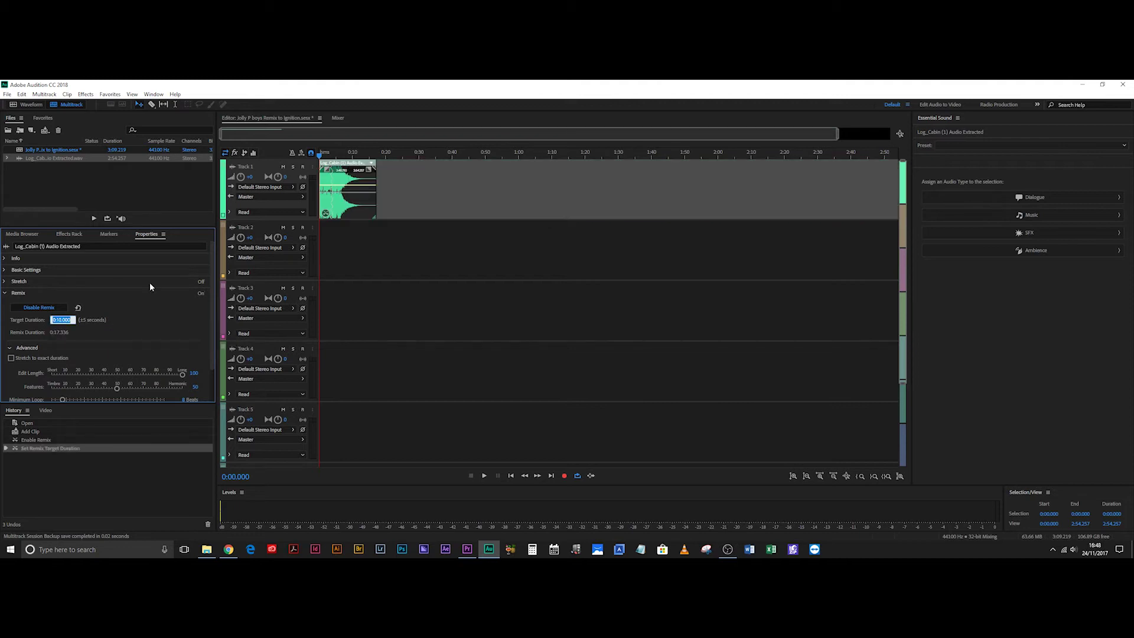
{"action": "left_click", "coordinate": [60, 319]}
{"action": "key", "text": "Return"}
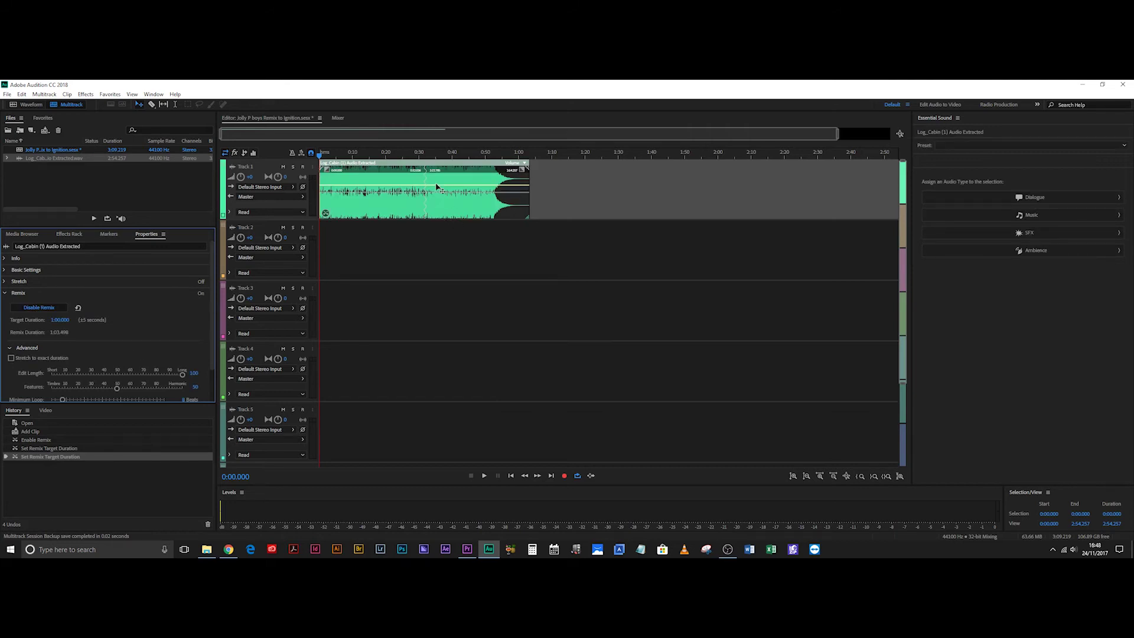
{"action": "left_click", "coordinate": [518, 154]}
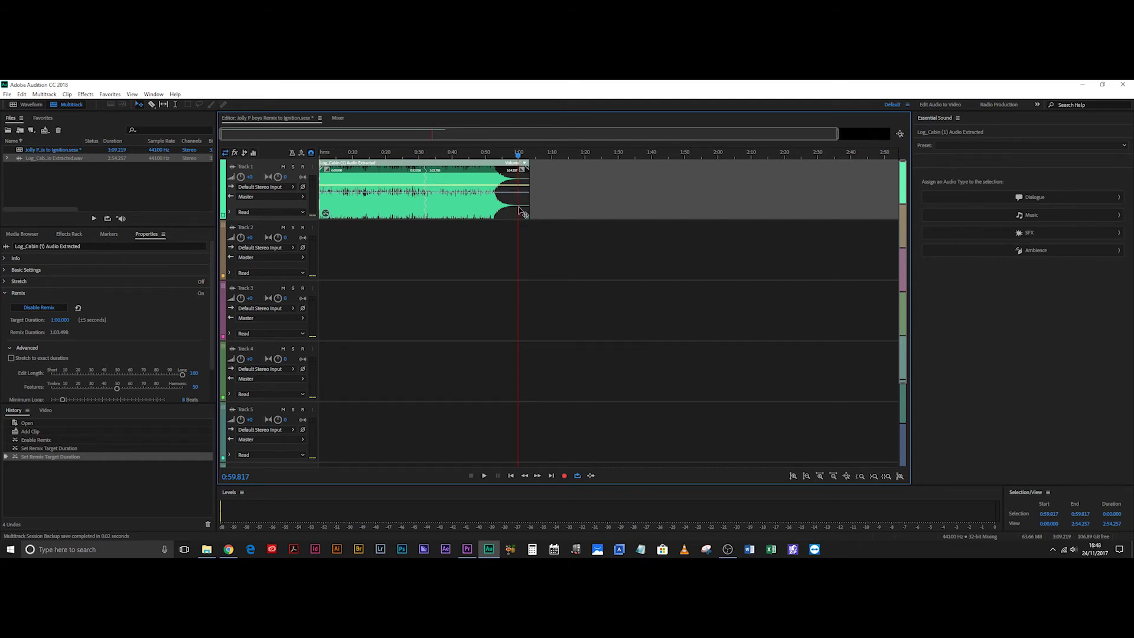
{"action": "key", "text": "Home"}
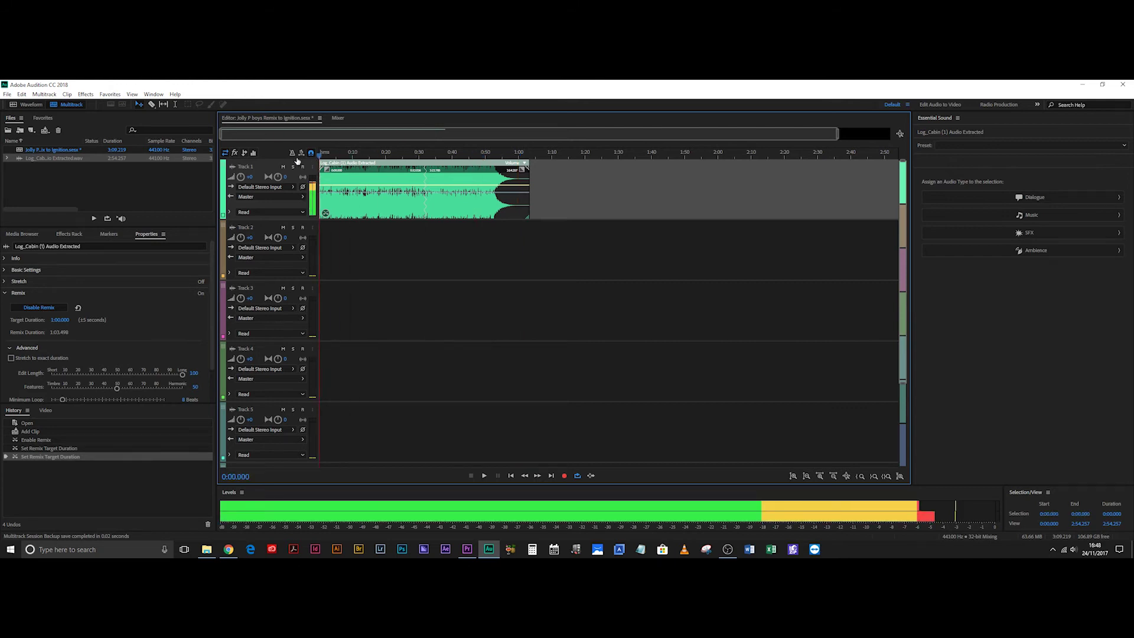
{"action": "key", "text": "space"}
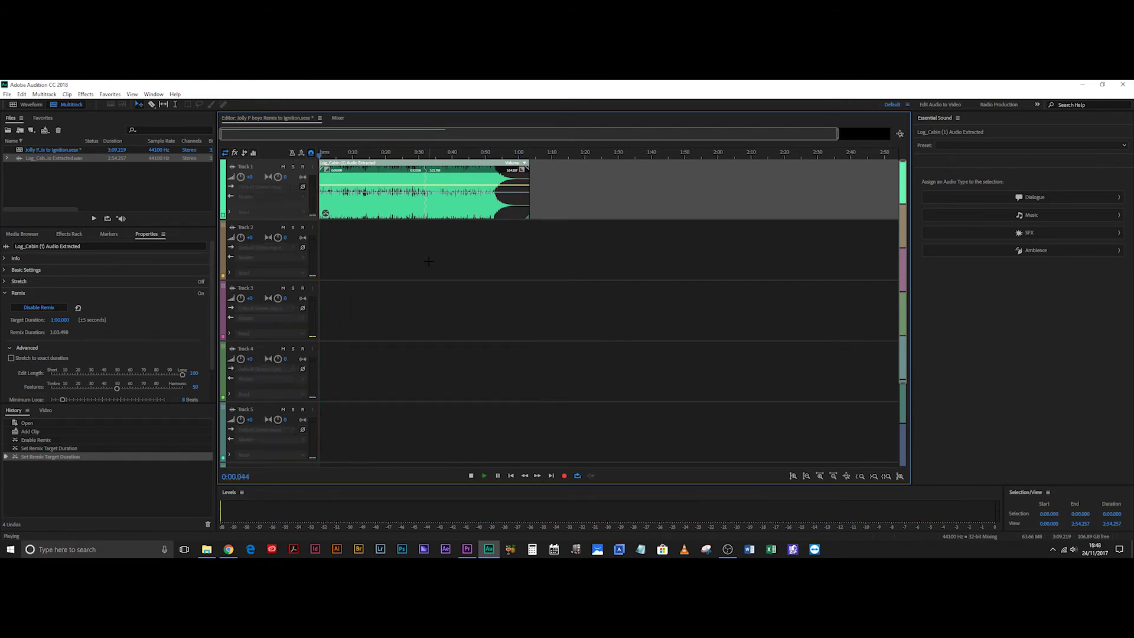
{"action": "key", "text": "space"}
{"action": "left_click", "coordinate": [424, 155]}
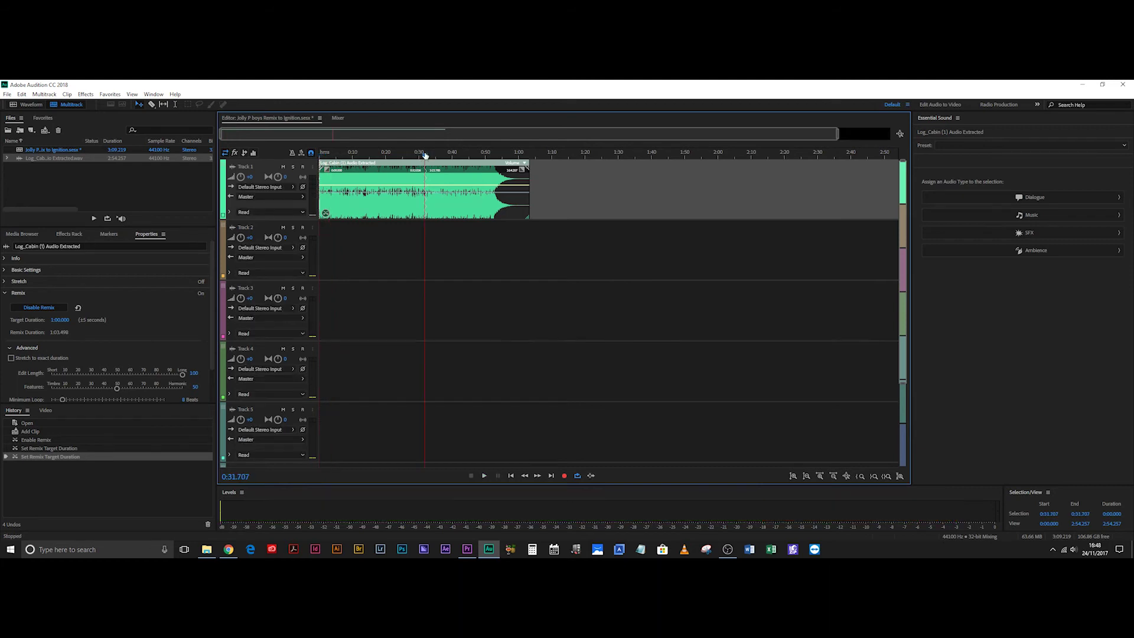
{"action": "left_click", "coordinate": [418, 155]}
{"action": "left_click", "coordinate": [420, 155]}
{"action": "key", "text": "space"}
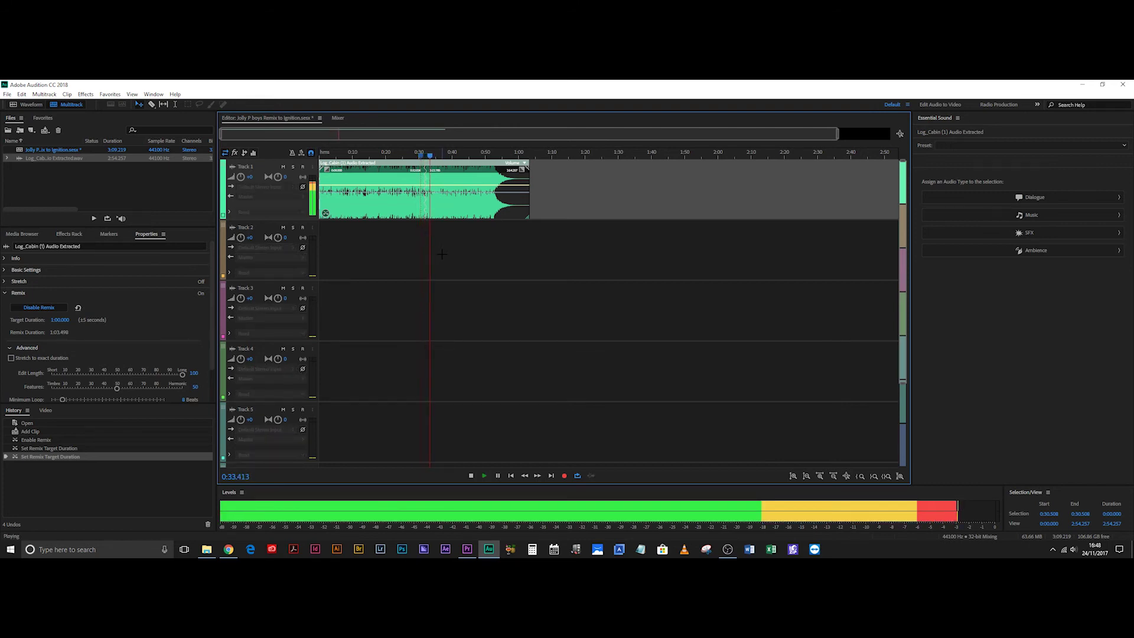
{"action": "key", "text": "space"}
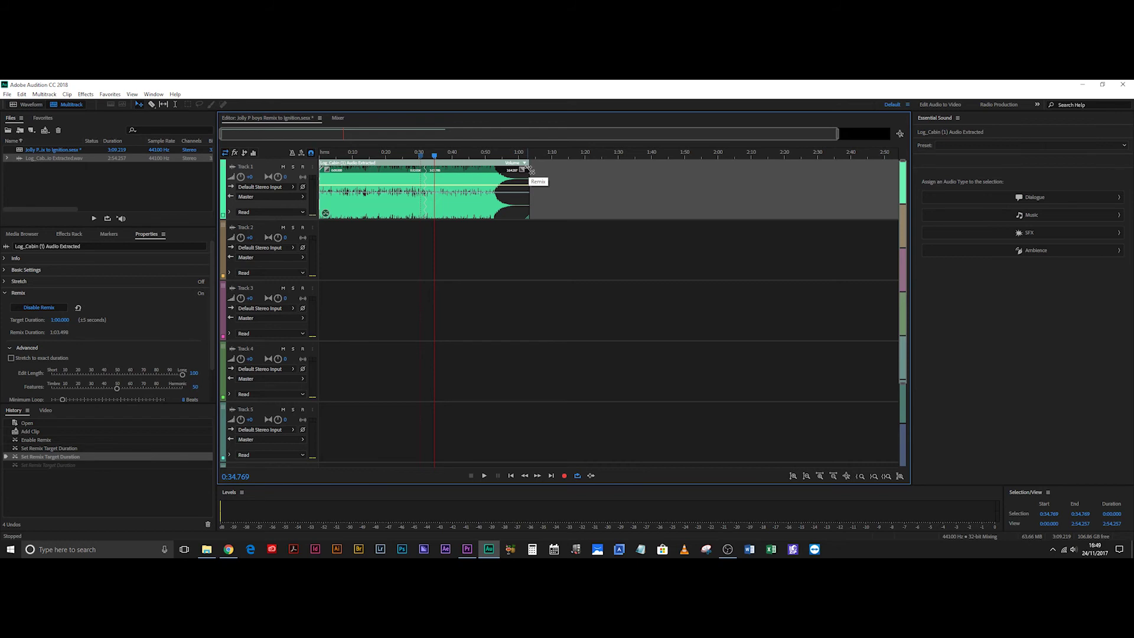
Stretch the remix to about 1:10 (1:08.427 target) and preview it from 0:23 and 0:45.
{"action": "left_click_drag", "start_coordinate": [531, 171], "coordinate": [553, 178]}
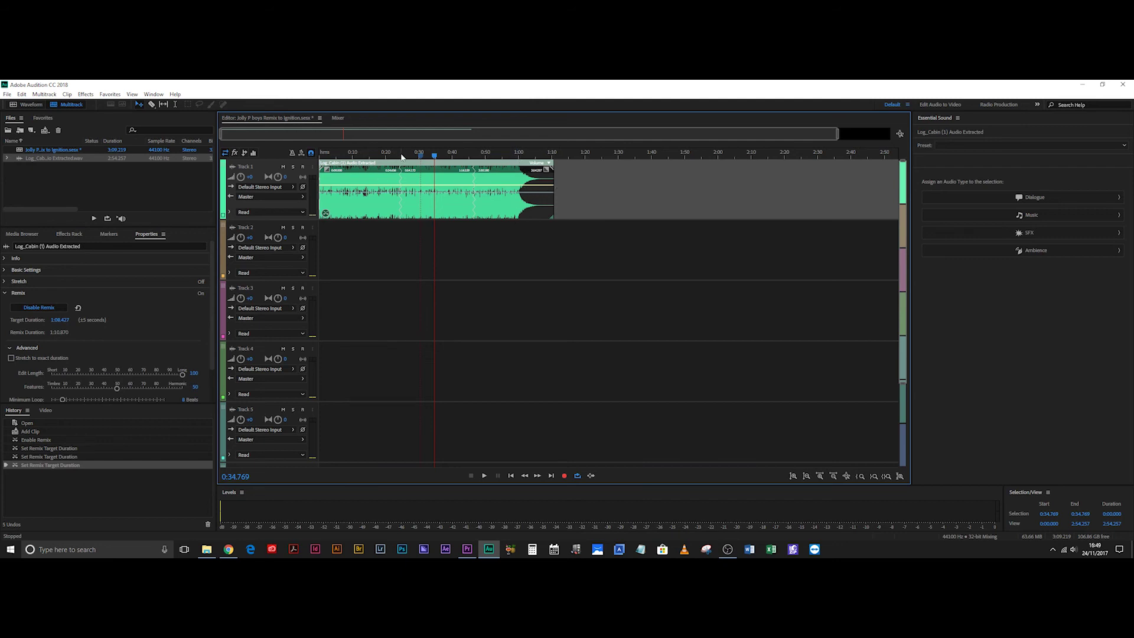
{"action": "left_click", "coordinate": [399, 155]}
{"action": "left_click", "coordinate": [397, 154]}
{"action": "key", "text": "space"}
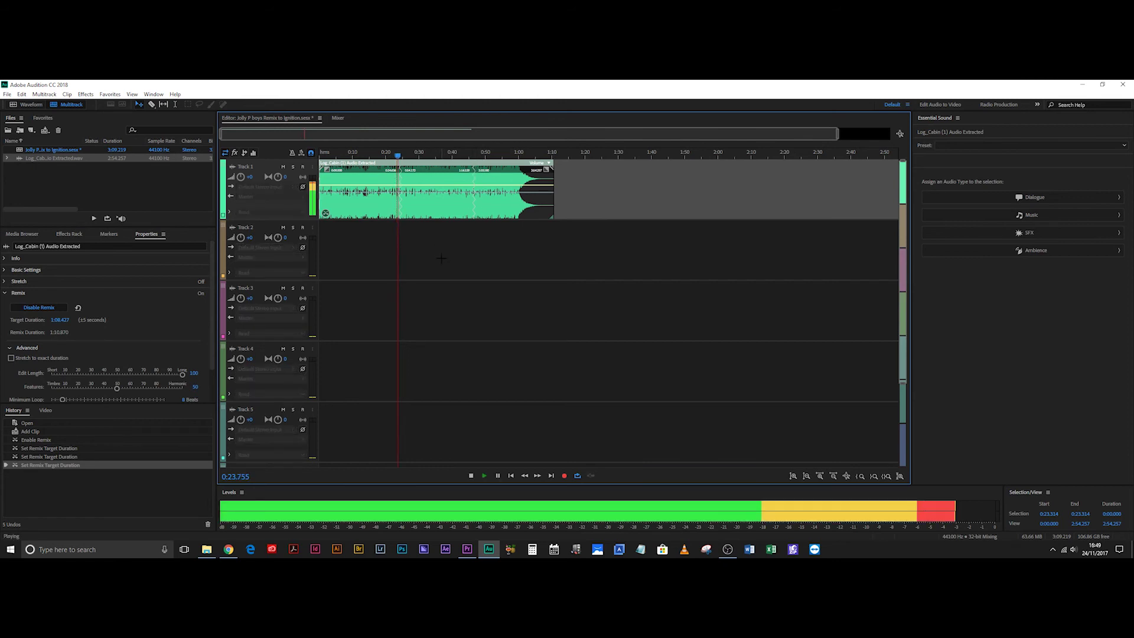
{"action": "key", "text": "space"}
{"action": "left_click", "coordinate": [471, 154]}
{"action": "key", "text": "space"}
{"action": "key", "text": "space"}
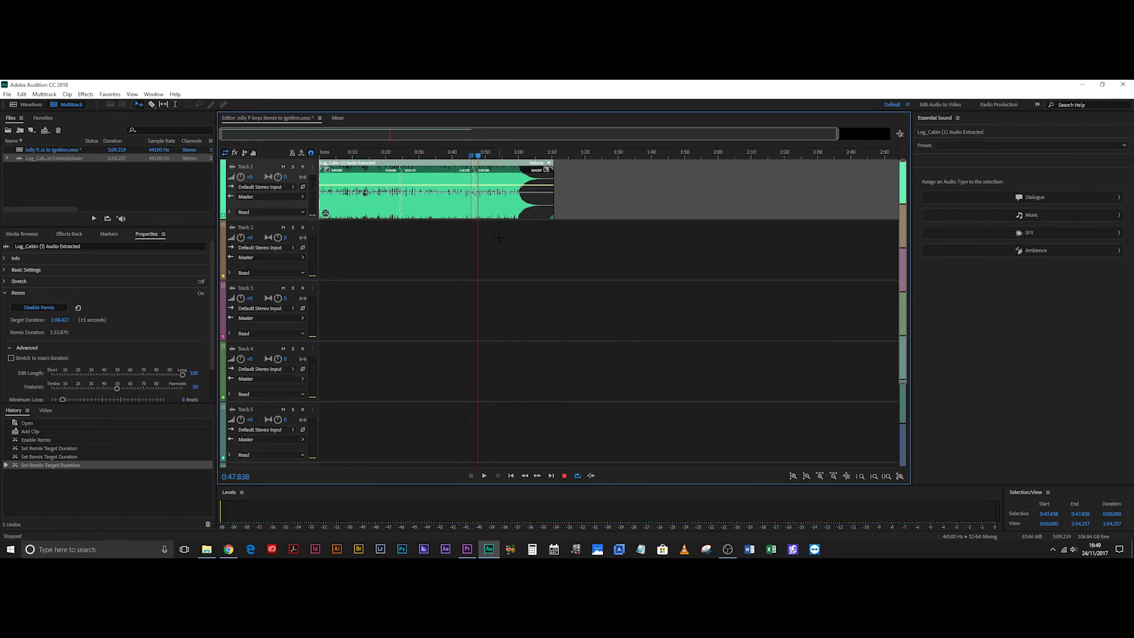
Save the Jolly P boys Remix to Ignition multitrack session.
{"action": "key", "text": "ctrl+s"}
{"action": "left_click", "coordinate": [7, 94]}
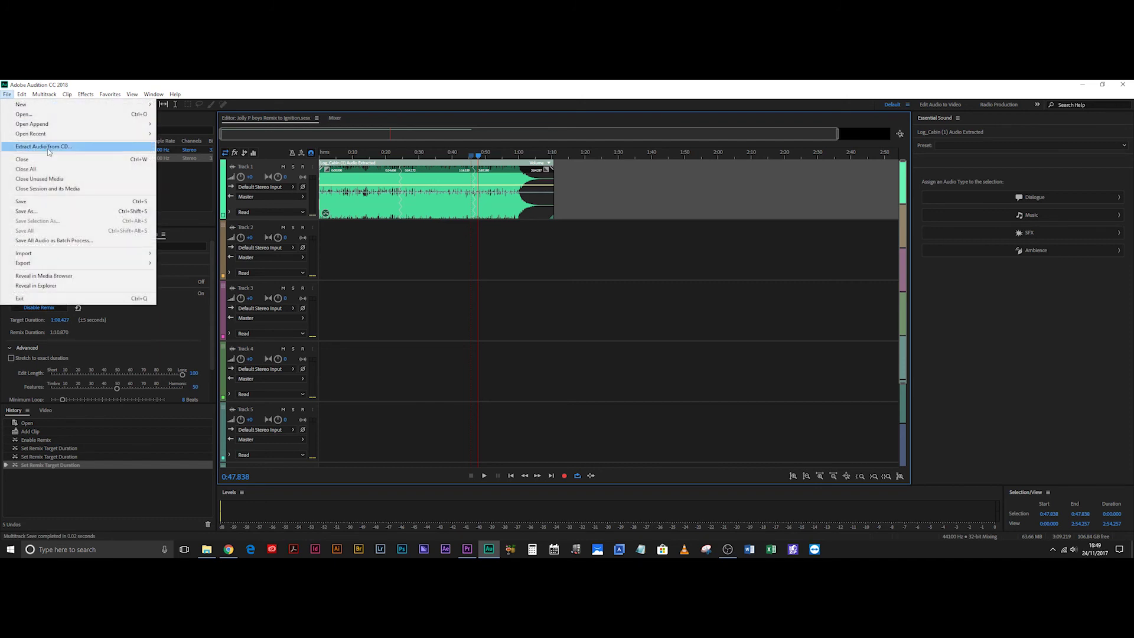
{"action": "left_click", "coordinate": [48, 201]}
Export the remix mix to the Adobe Premiere Pro project with File > Export > Export to Adobe Premiere Pro.
{"action": "left_click", "coordinate": [7, 94]}
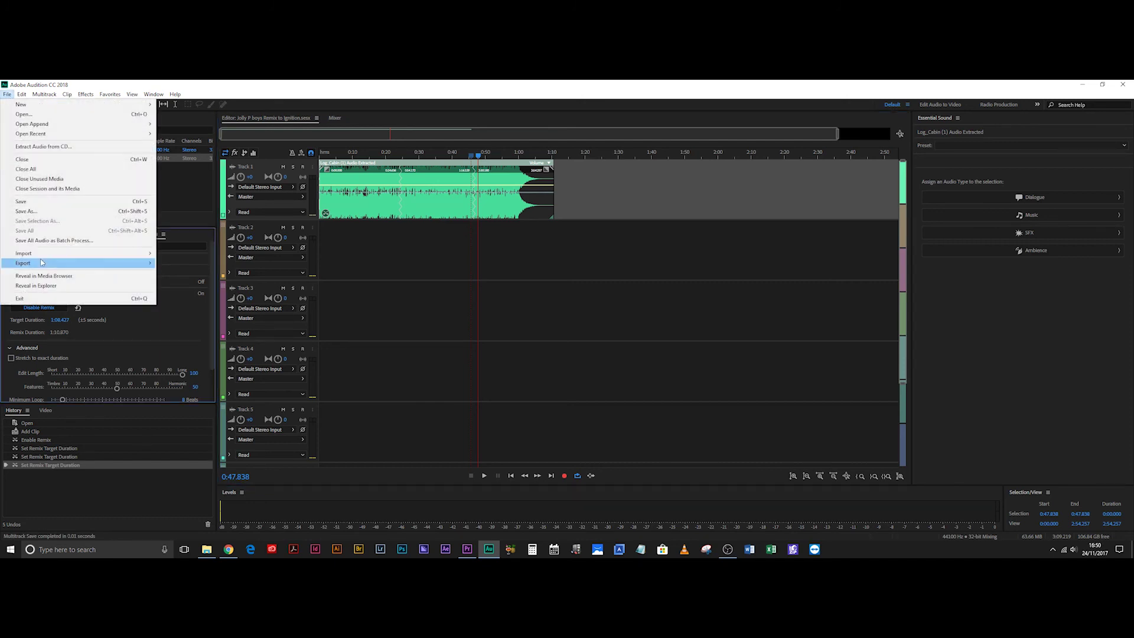
{"action": "mouse_move", "coordinate": [80, 267]}
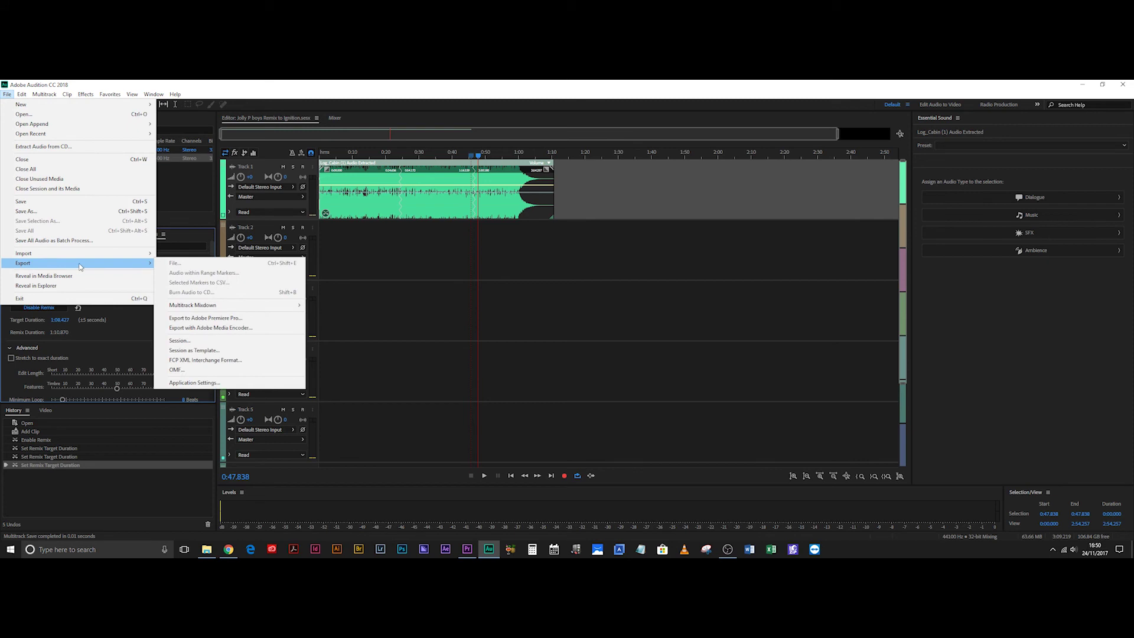
{"action": "left_click", "coordinate": [196, 320]}
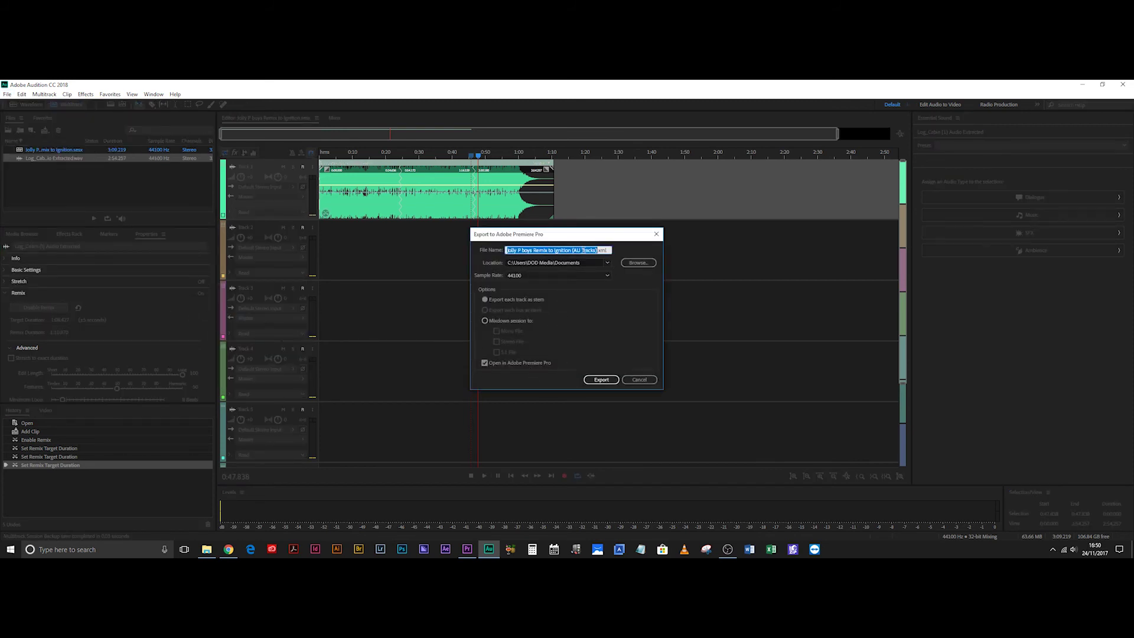
{"action": "left_click", "coordinate": [602, 380]}
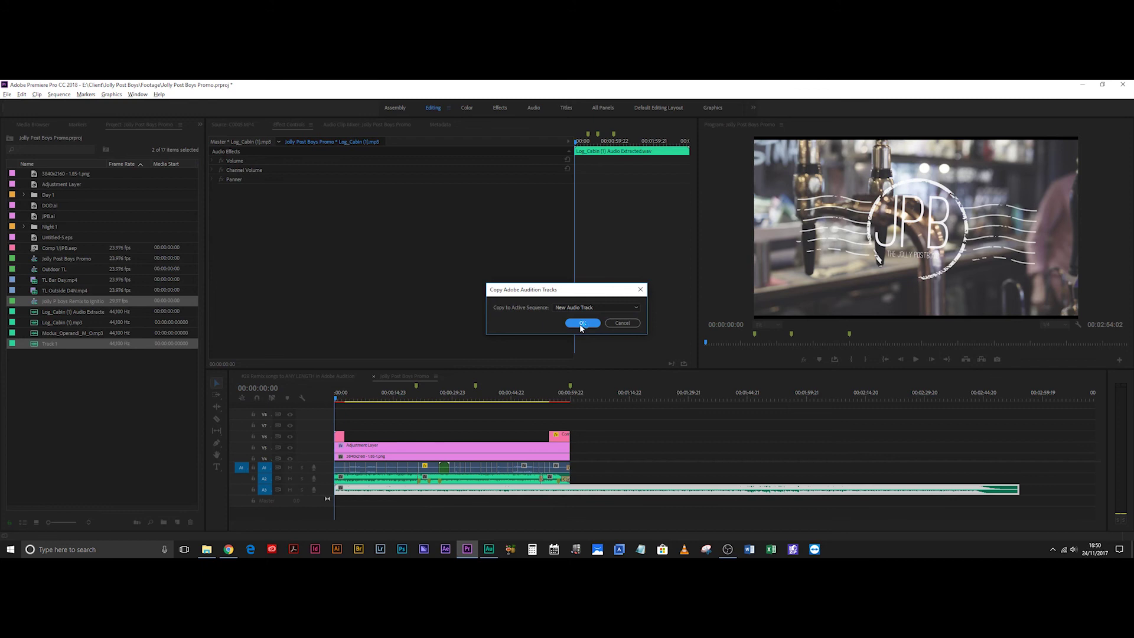
Copy the remix onto a new audio track and delete the original long A3 song clip.
{"action": "left_click", "coordinate": [580, 323]}
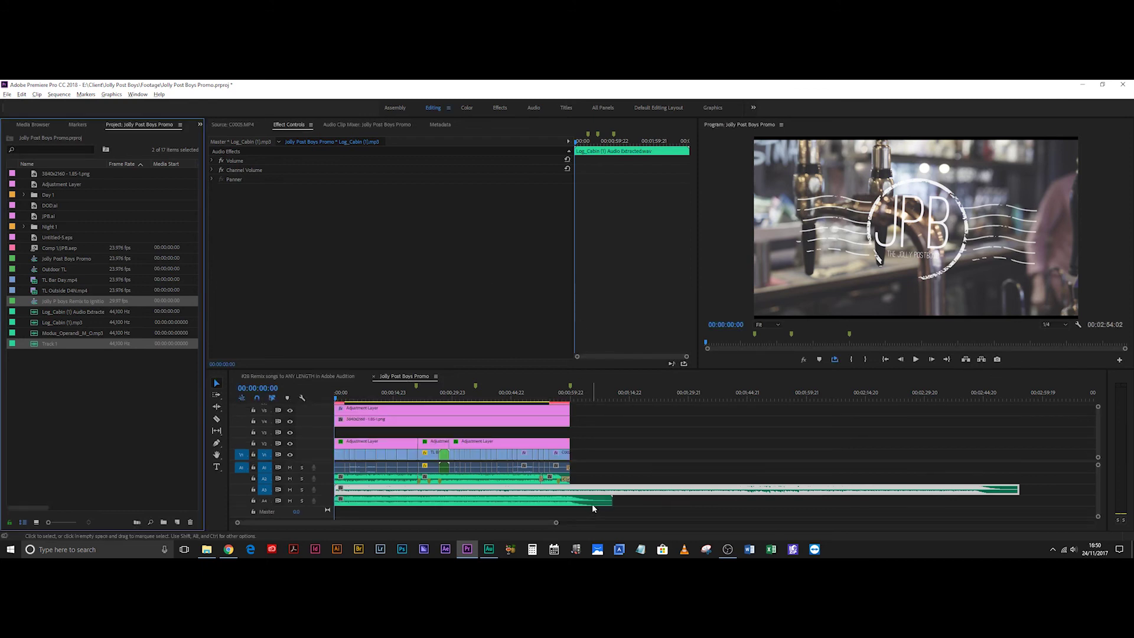
{"action": "left_click", "coordinate": [556, 490]}
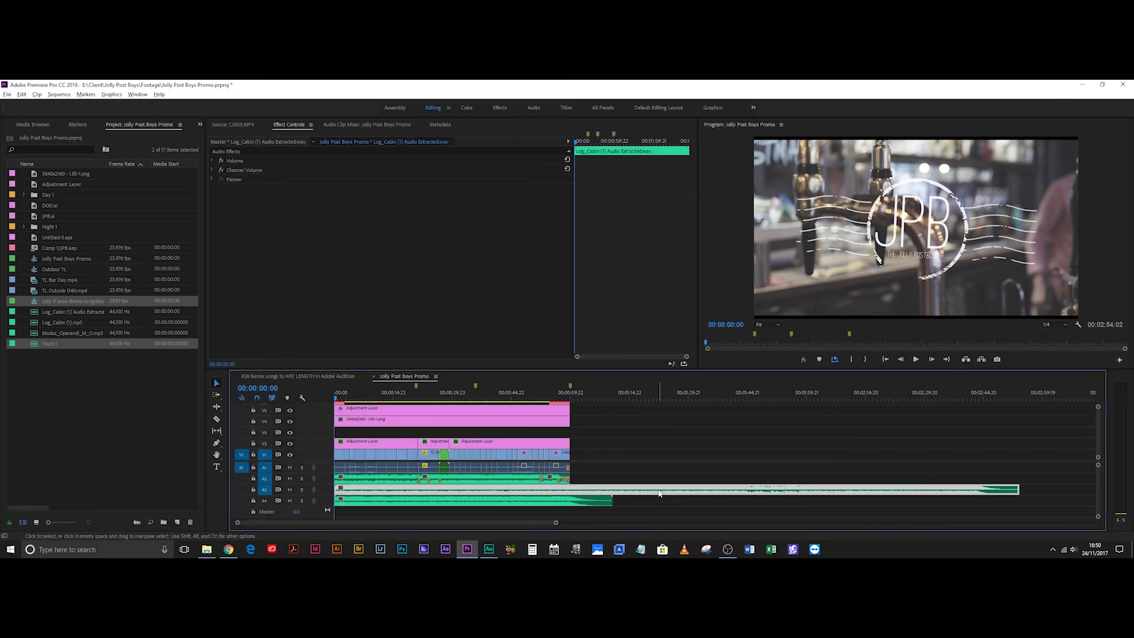
{"action": "key", "text": "Delete"}
{"action": "left_click", "coordinate": [583, 502]}
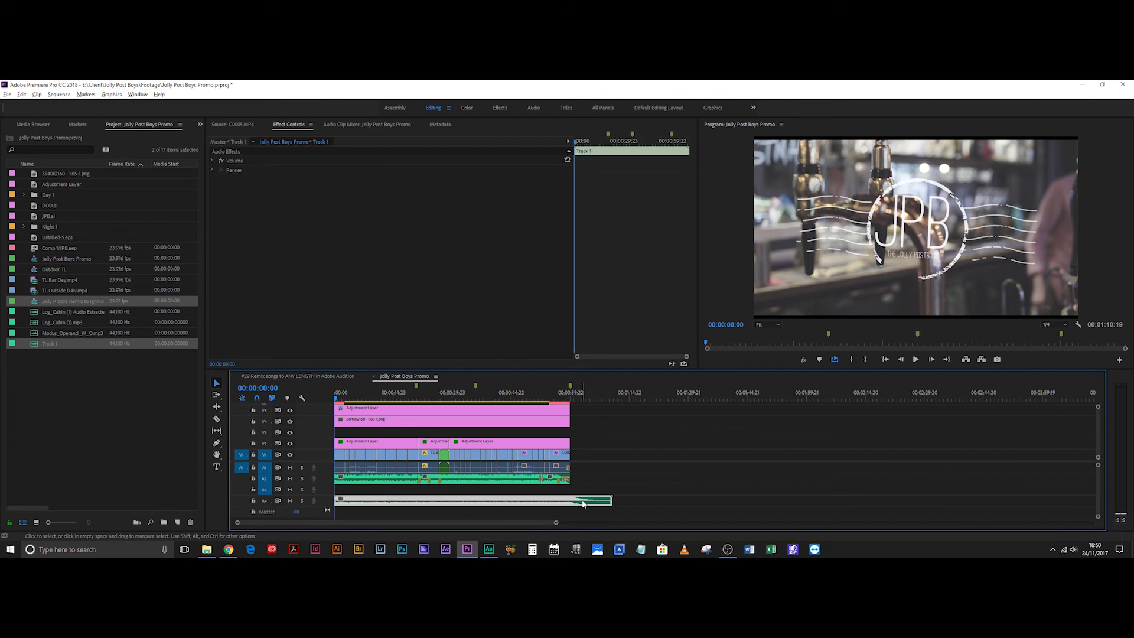